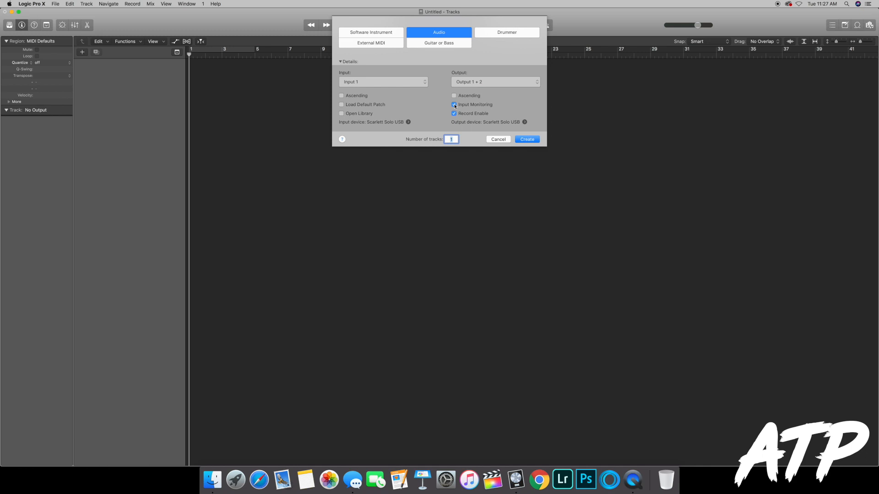
Step: Create one audio track on Input 1 with input monitoring and record enable turned off
click(455, 106)
click(454, 114)
click(528, 140)
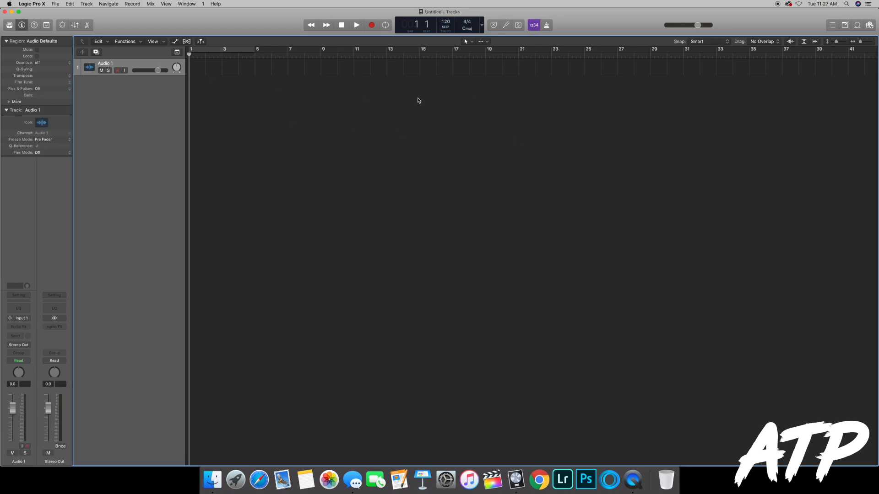
Step: Import the "[FREE] Drake x Asap Rocky Type Beat" MP3 from Finder's Beats folder onto the audio track, aligned to start at bar 1
drag(836, 41, 839, 41)
scroll(231, 89, right, 1)
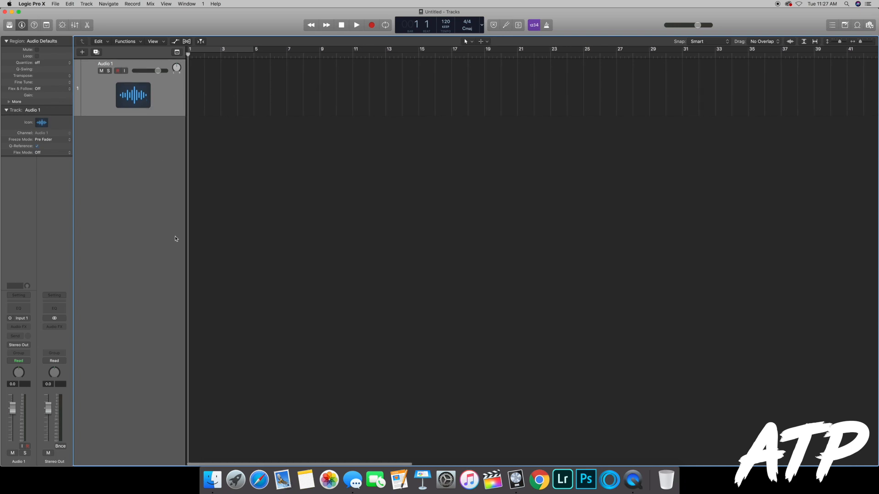
click(212, 479)
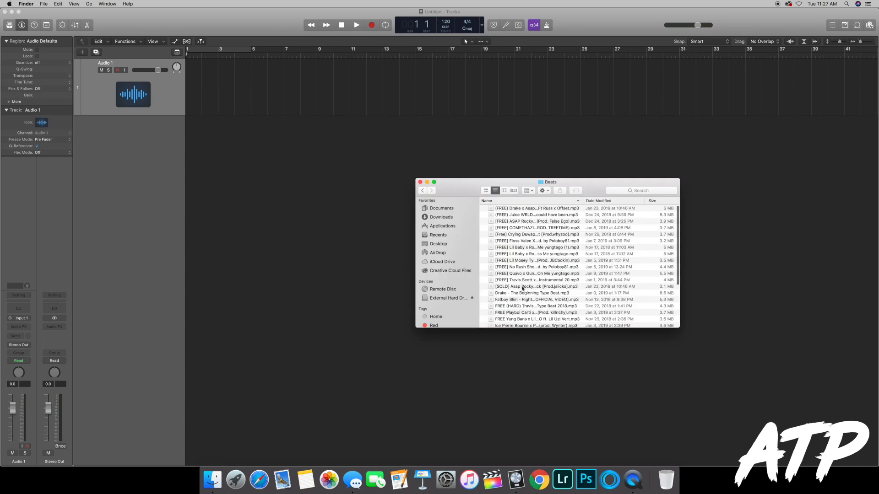
drag(524, 210, 220, 95)
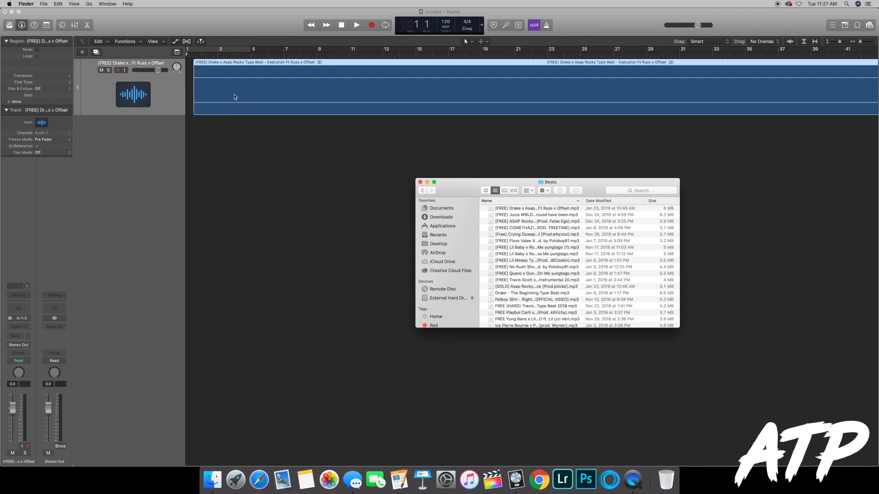
drag(323, 96, 316, 95)
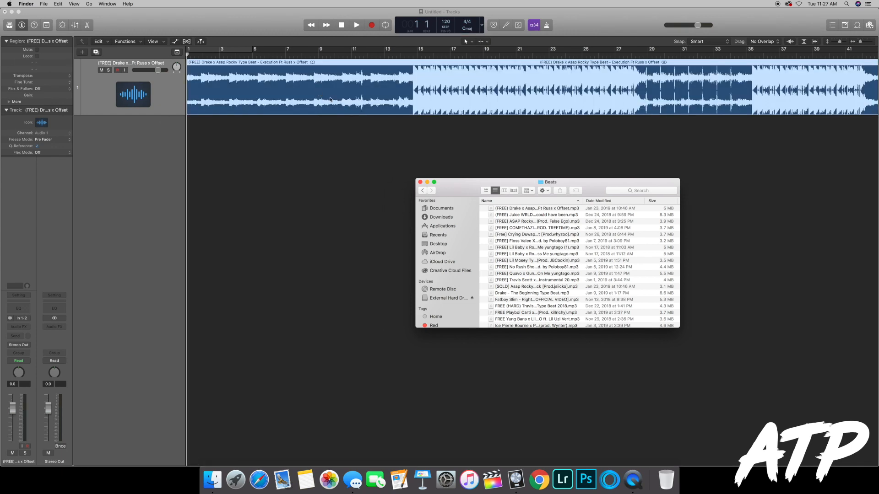
click(420, 182)
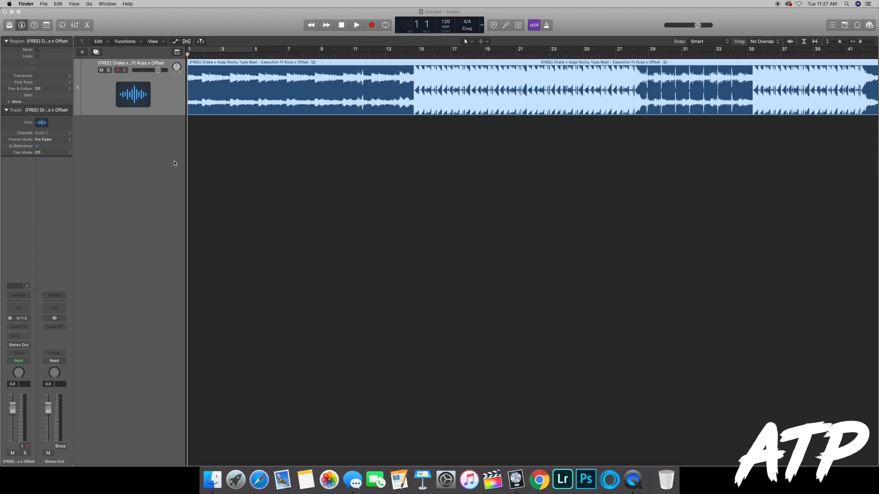
Step: Add three audio tracks on Input 1 with input monitoring enabled and record enable off
click(83, 54)
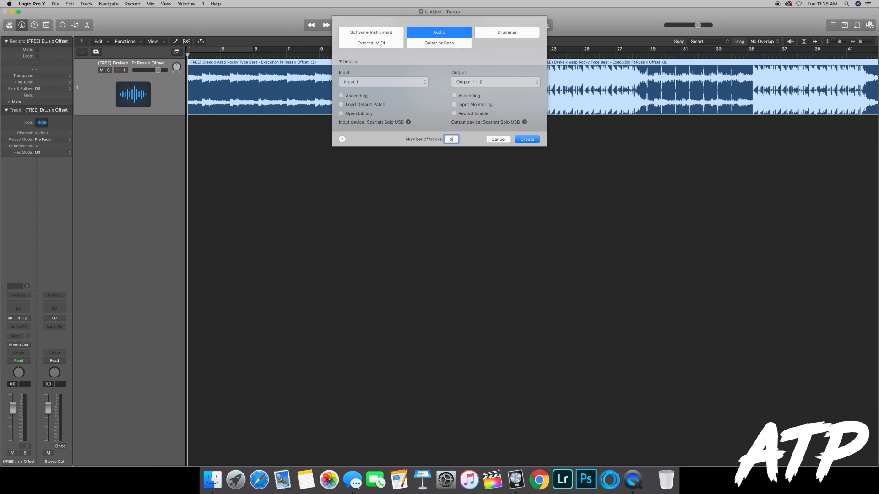
click(454, 105)
click(367, 84)
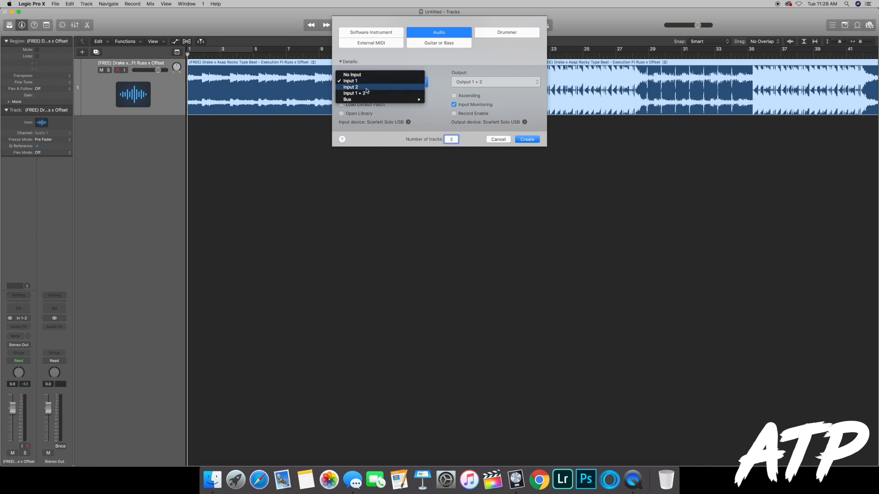
click(383, 81)
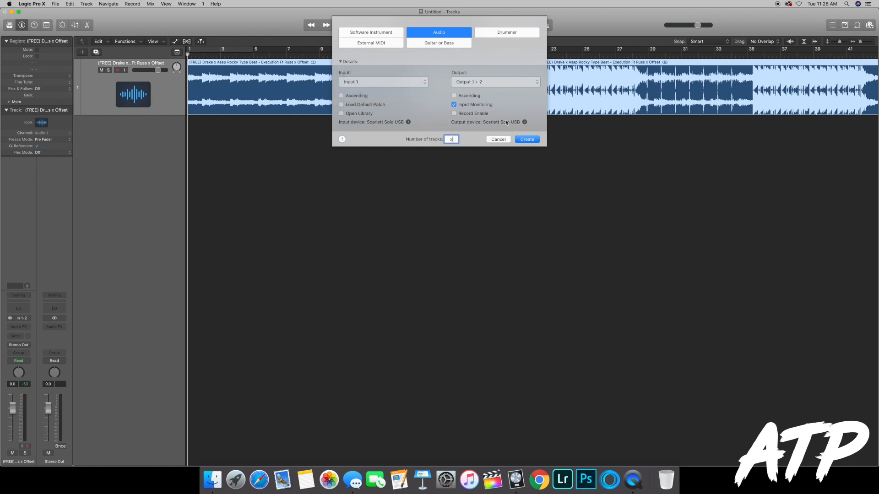
click(528, 140)
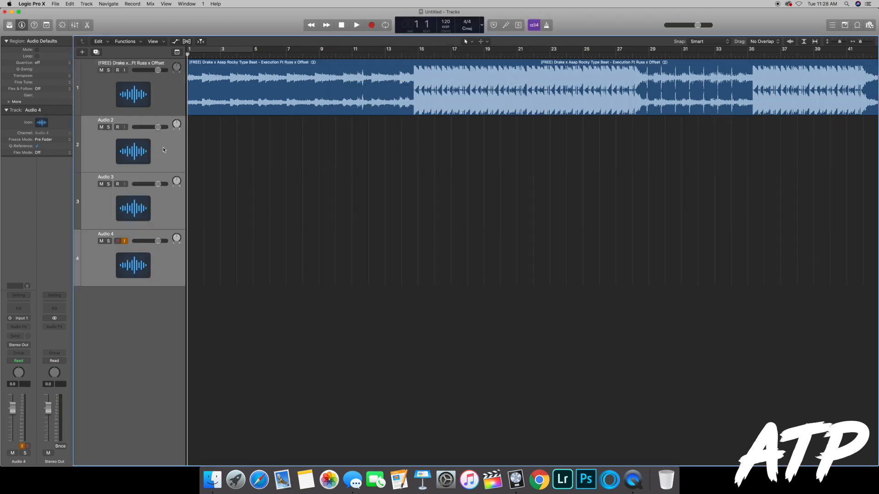
click(168, 146)
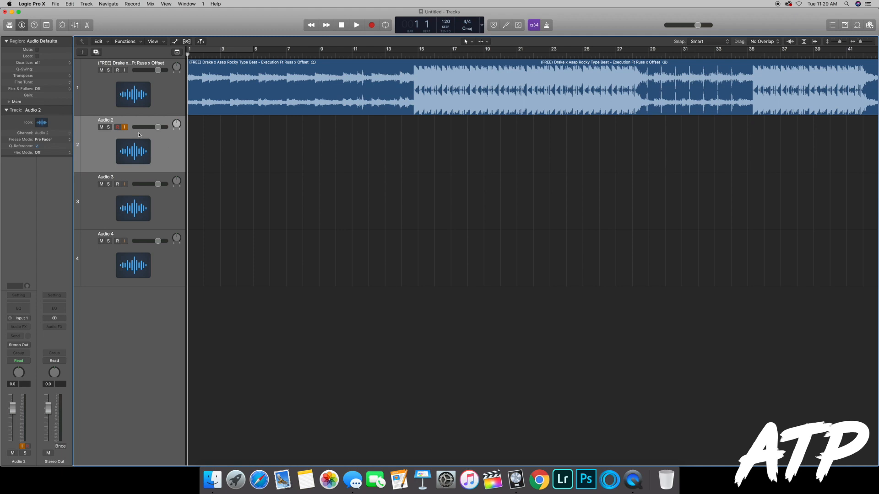
click(137, 180)
click(133, 235)
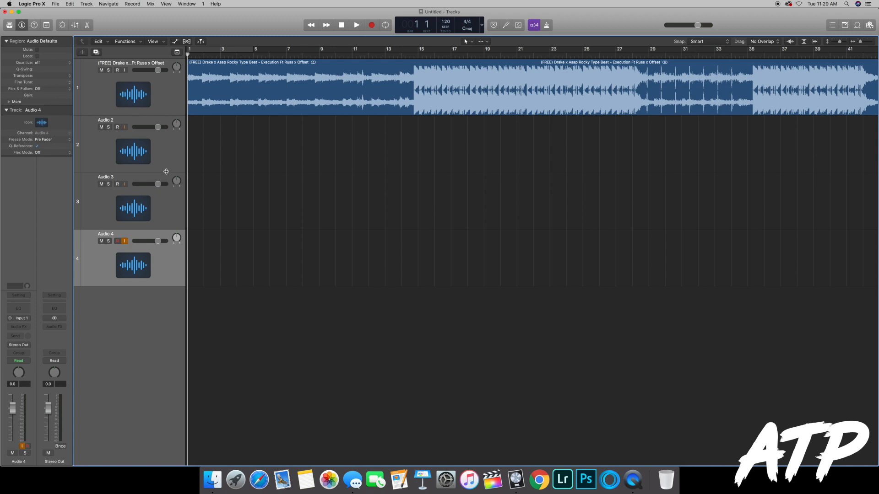
Step: Rename the three empty audio tracks below the beat to "Vocals"
click(113, 122)
double_click(110, 122)
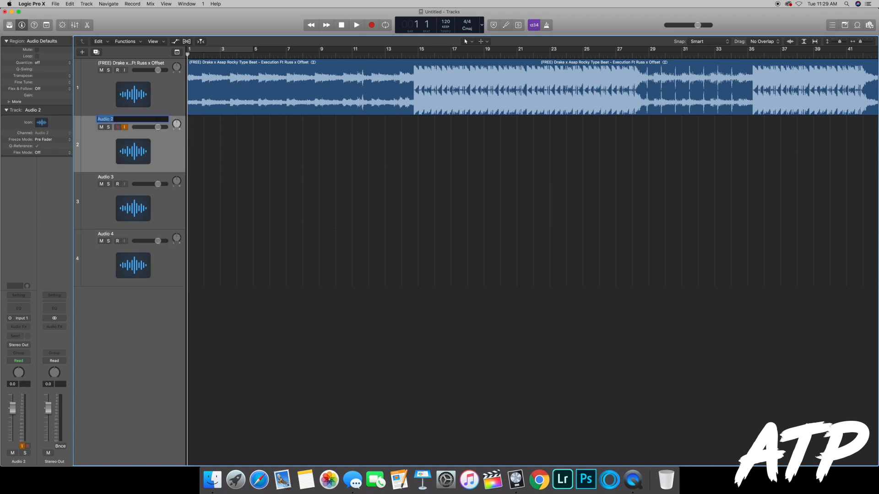
text(Vocals)
key(Return)
double_click(104, 176)
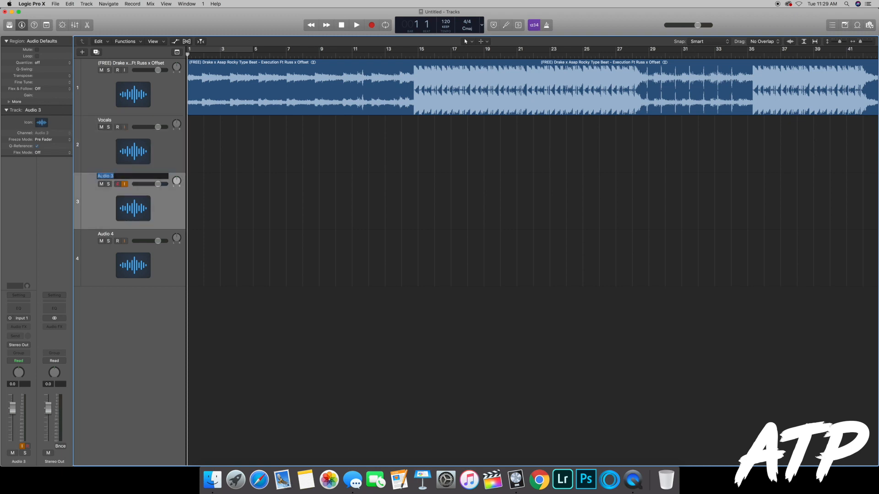
text(Vocals)
key(Return)
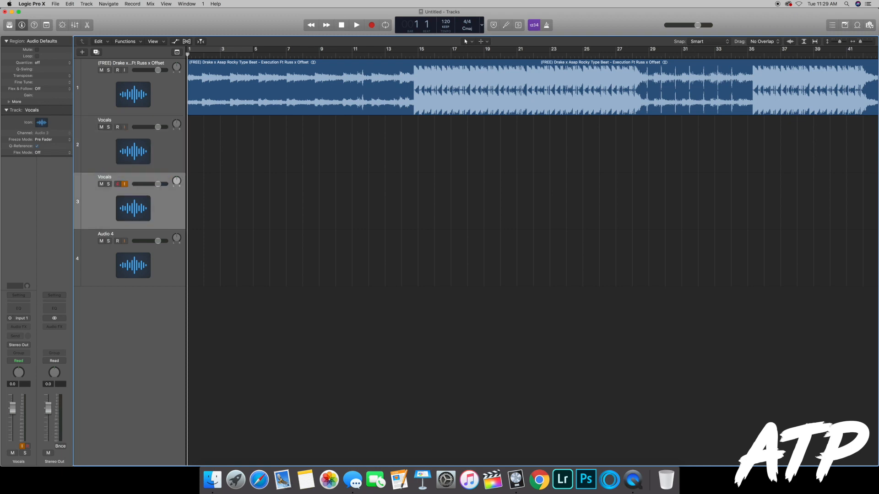
click(105, 233)
double_click(105, 234)
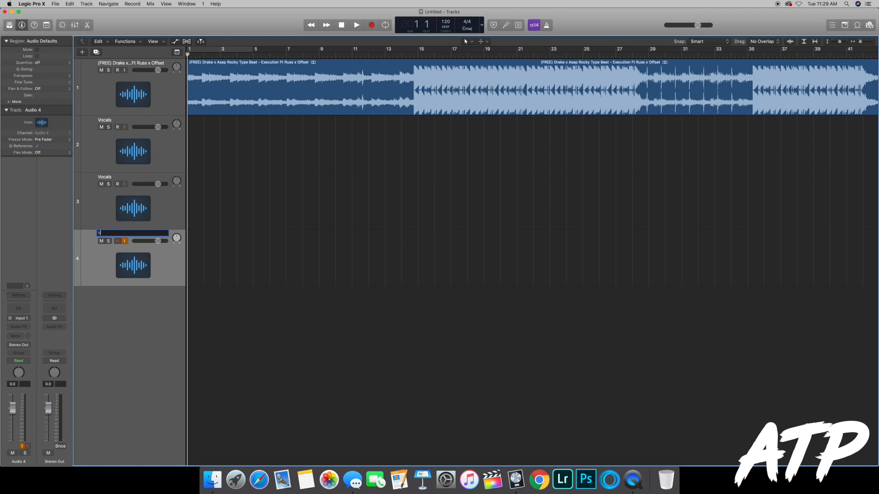
text(Vocals)
key(Return)
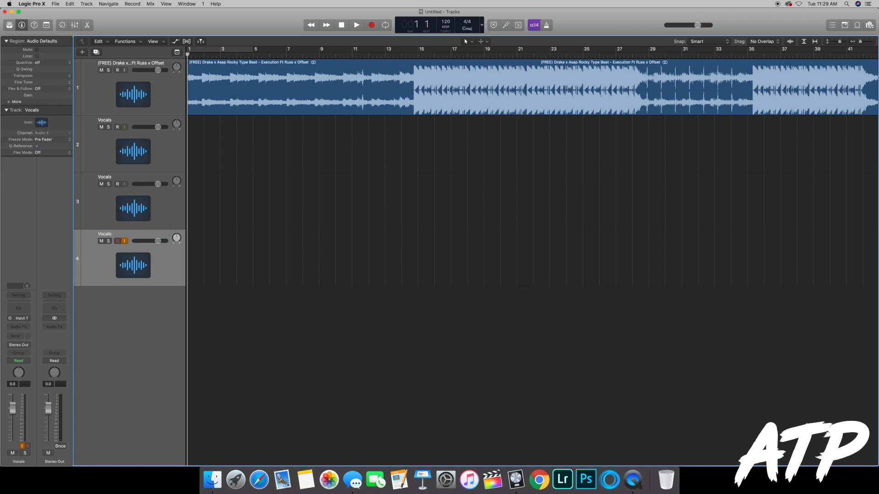
Step: Rename the track holding the imported instrumental to "Beat"
click(121, 62)
double_click(122, 62)
text(Beat)
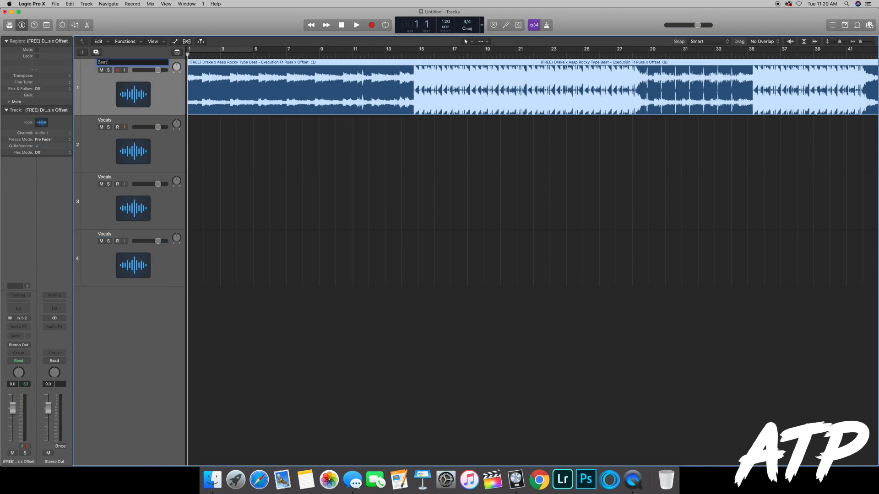
key(Return)
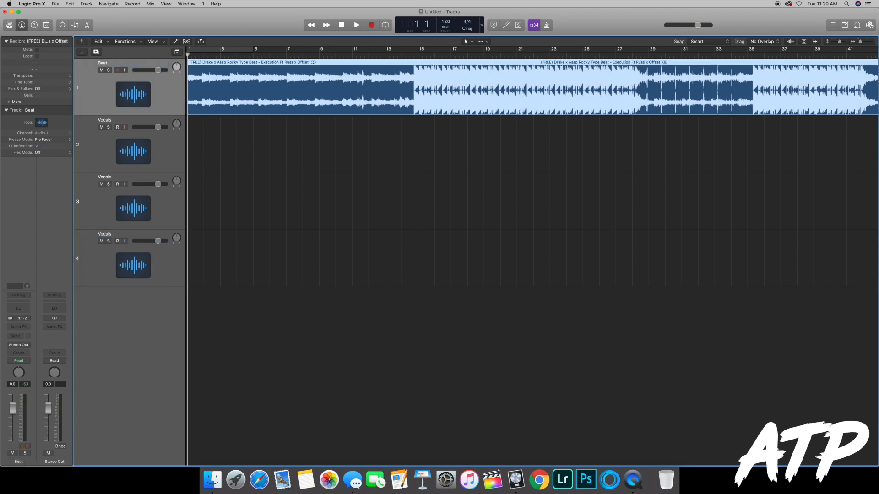
Step: Record two consecutive vocal takes over the beat on the first Vocals track, starting at bar 1
click(167, 140)
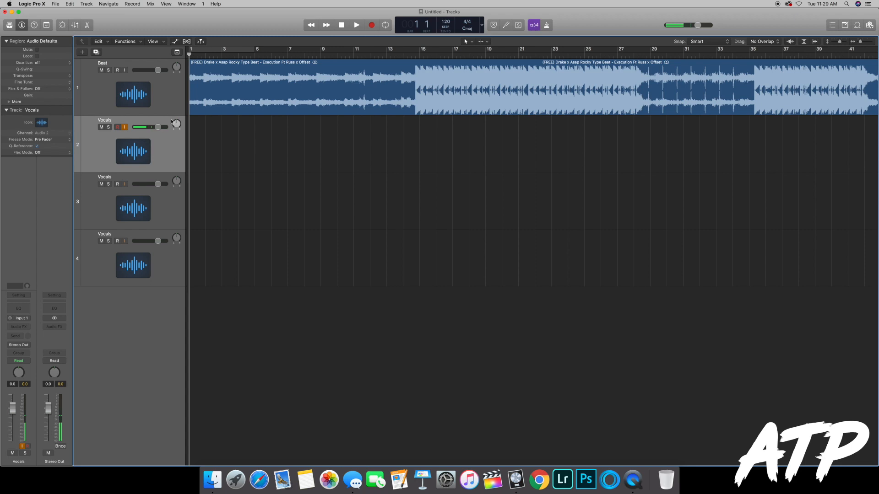
click(372, 26)
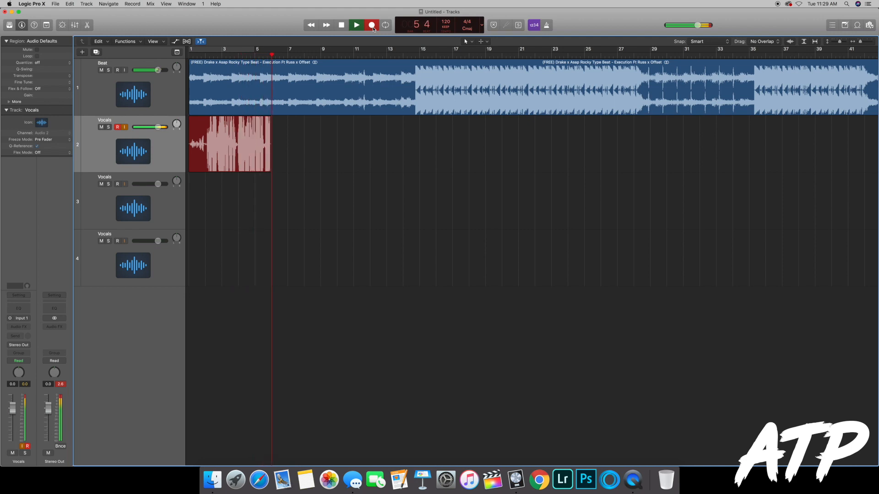
click(372, 27)
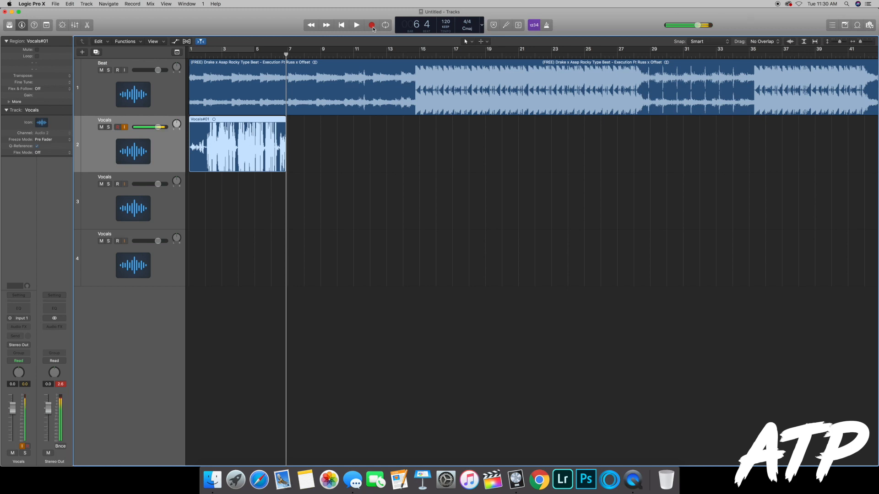
click(372, 26)
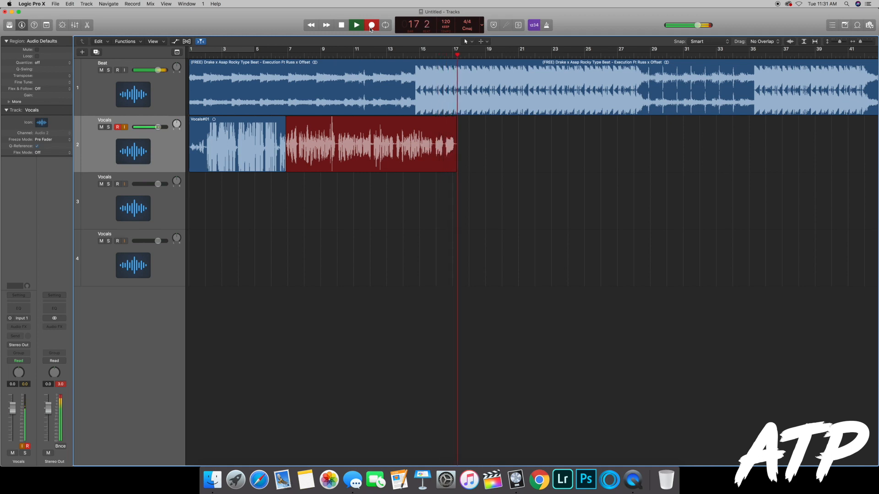
key(space)
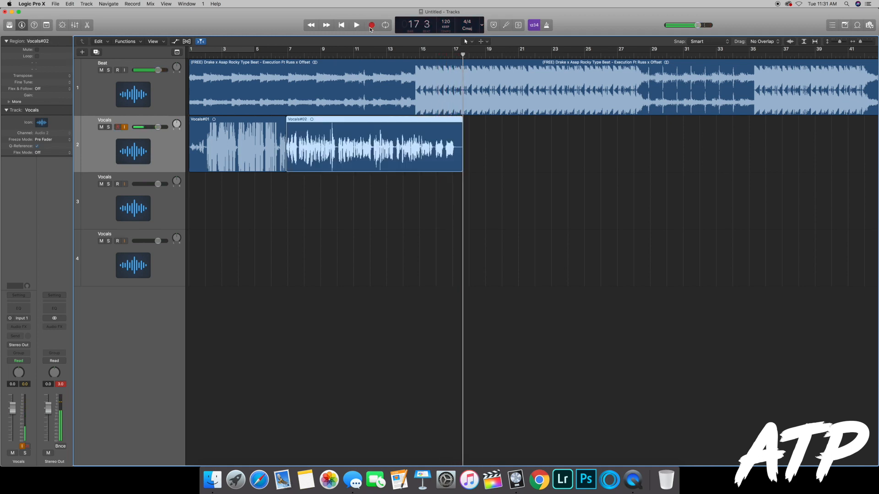
Step: Delete the first vocal take from track 2, including its recorded audio file on disk
click(246, 149)
key(Delete)
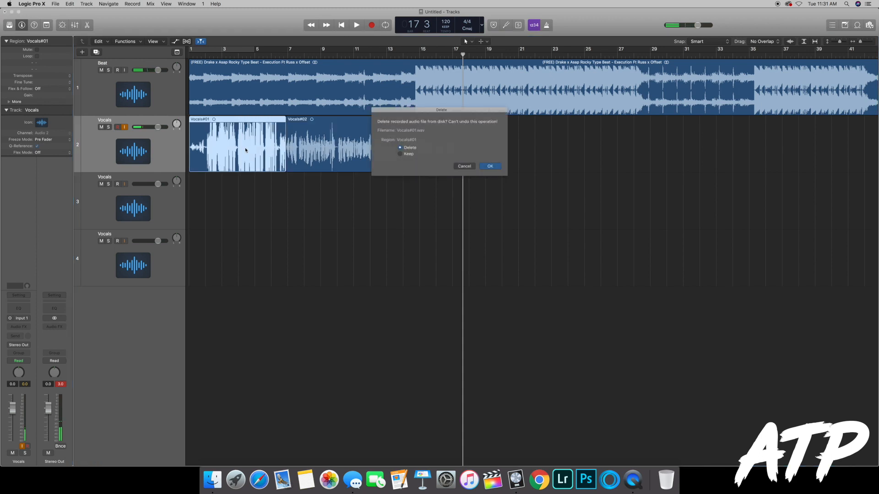
click(490, 166)
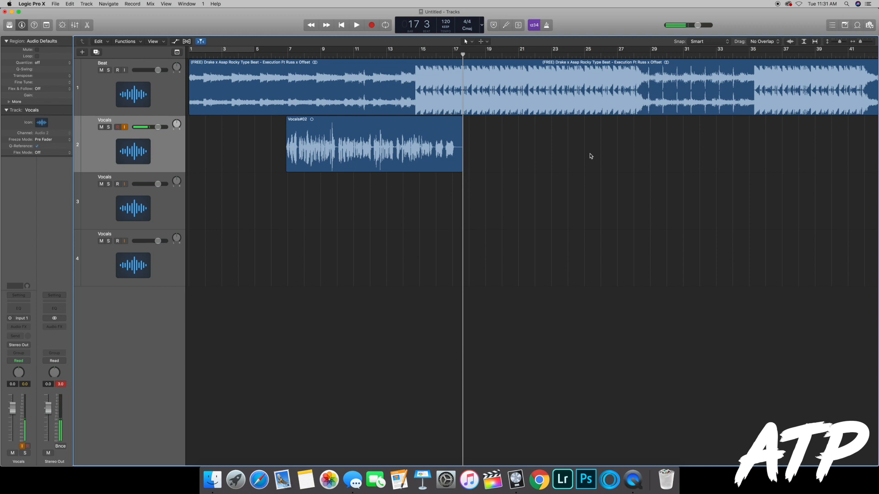
click(163, 152)
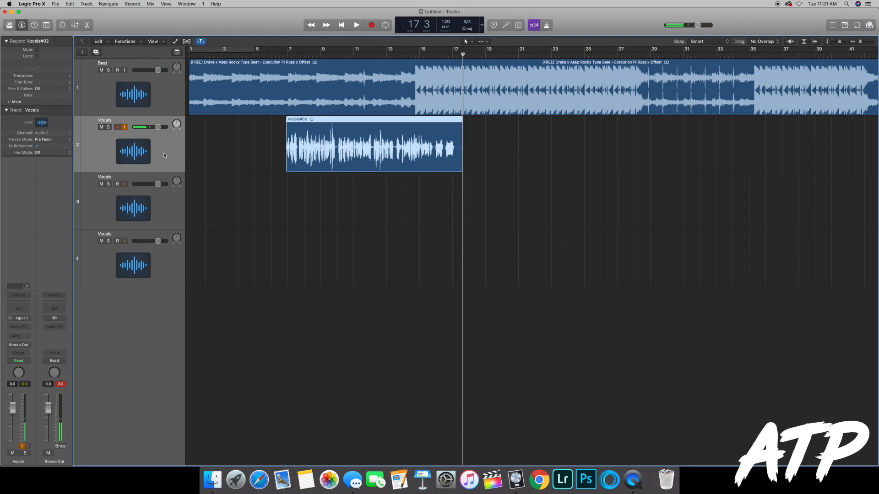
click(18, 327)
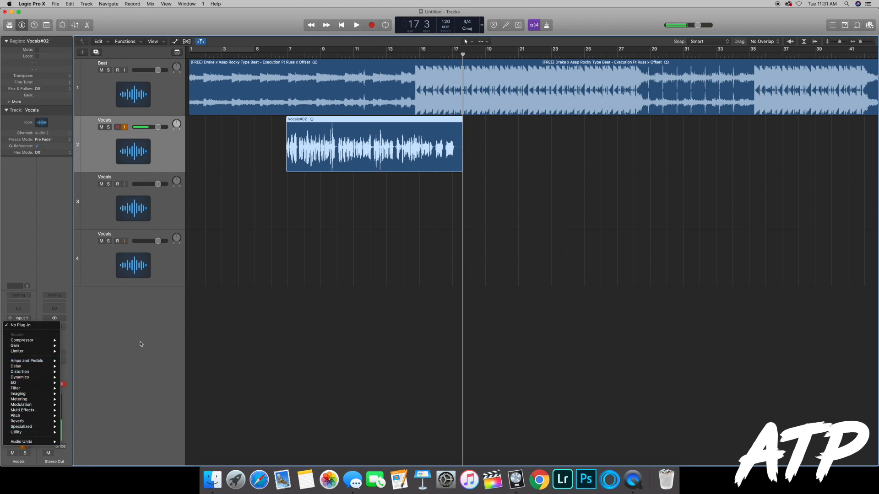
click(170, 349)
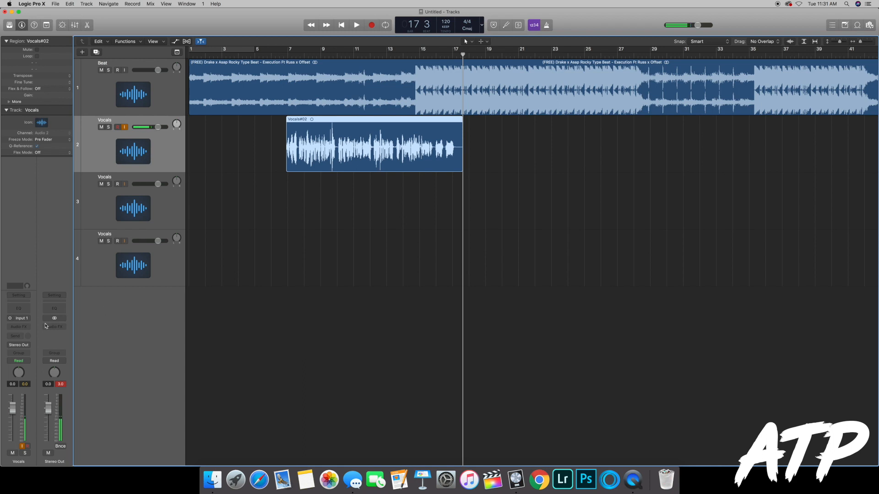
click(18, 327)
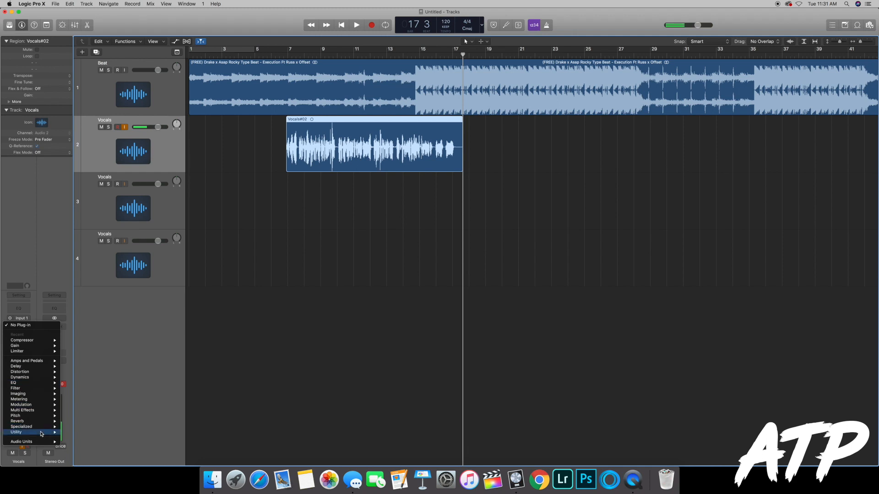
mouse_move(46, 382)
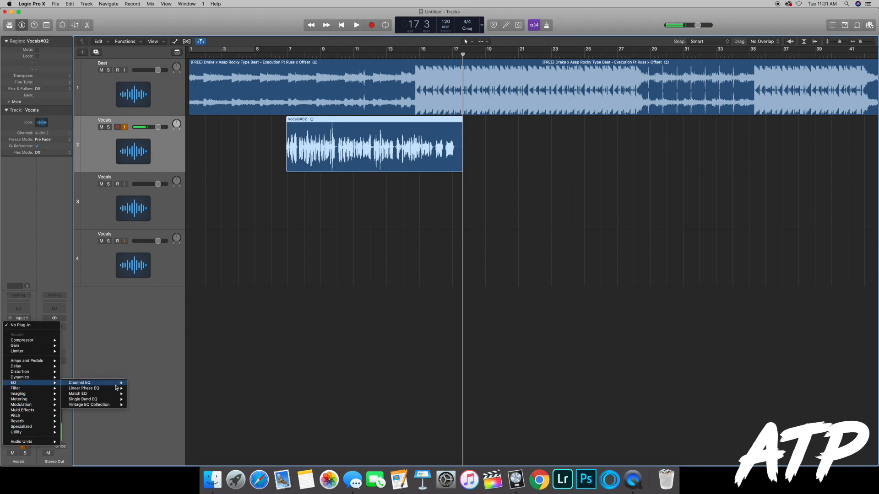
click(171, 376)
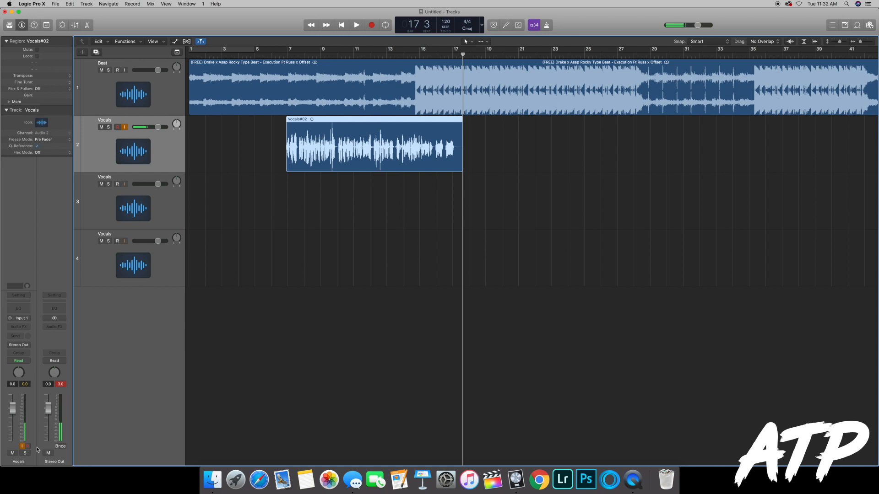
Step: Insert a Mono->Stereo Gain utility plug-in on the first Vocals track, adjust its gain amount, and close the plug-in window
click(23, 329)
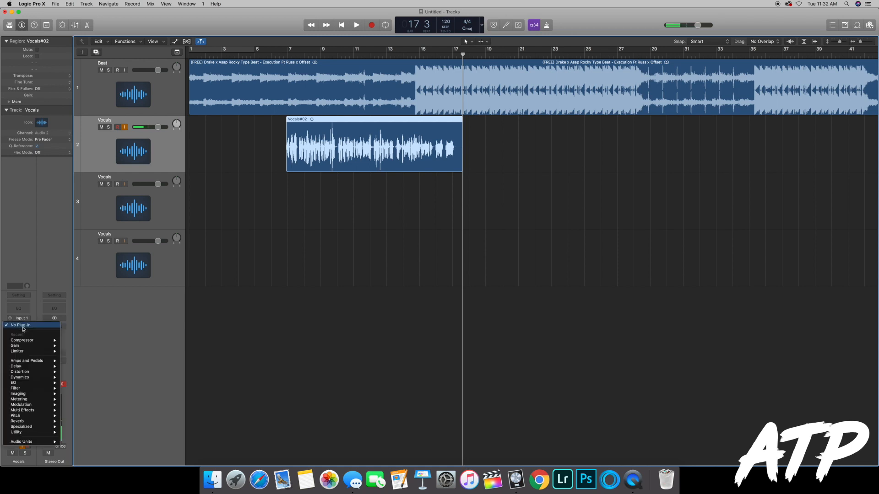
mouse_move(55, 435)
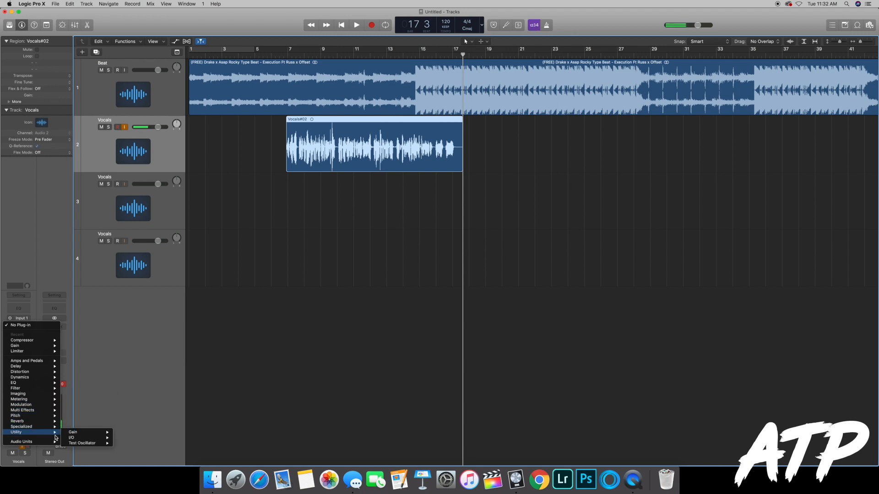
mouse_move(92, 433)
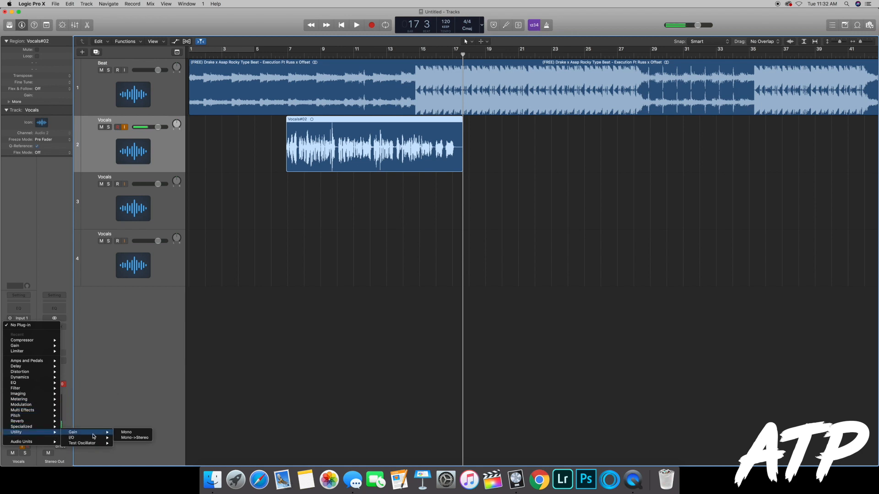
click(133, 438)
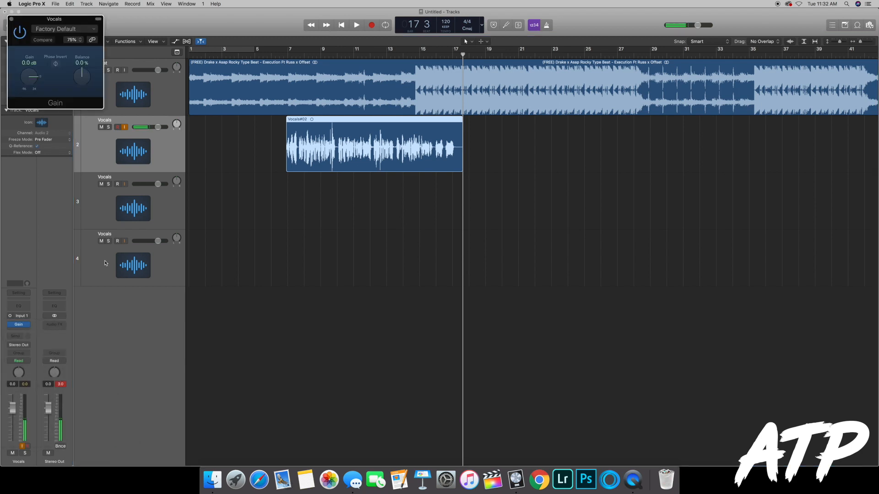
drag(28, 80, 29, 74)
click(11, 19)
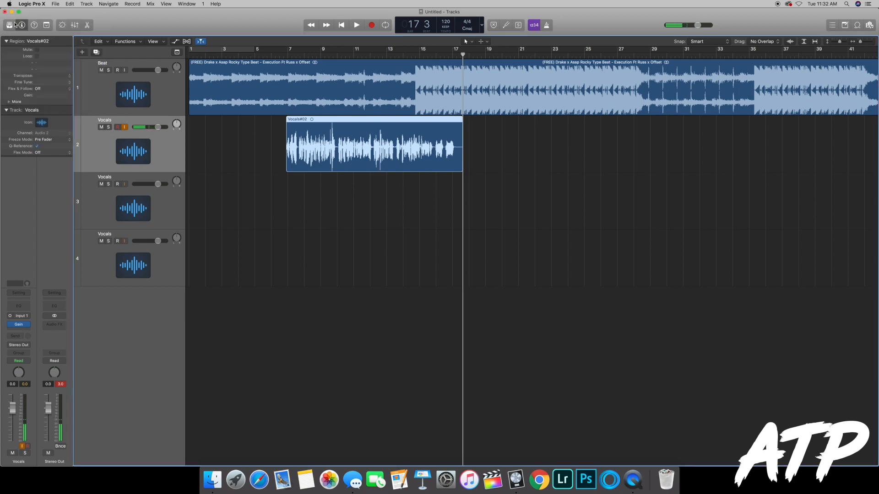